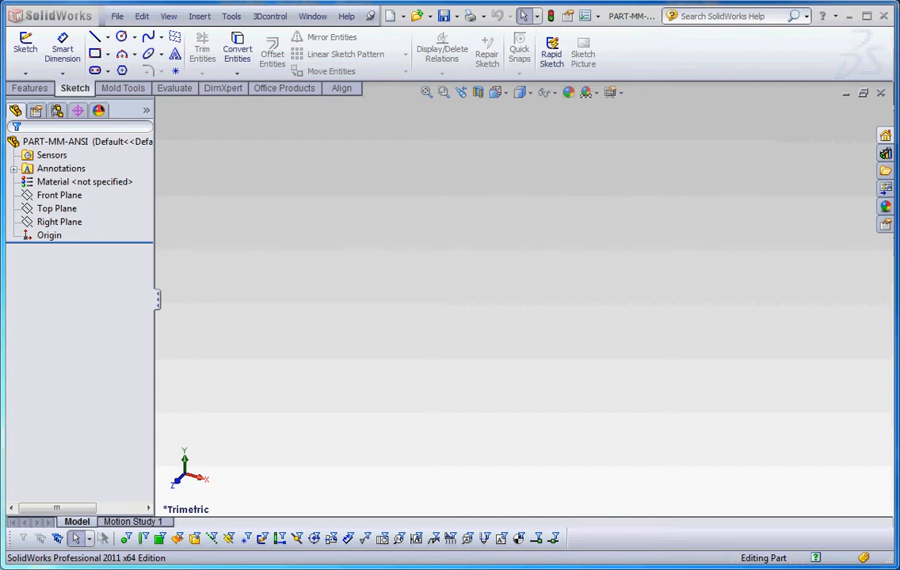
# - Close the open part document and the floating 3Dcontrol toolbar
pyautogui.click(880, 96)
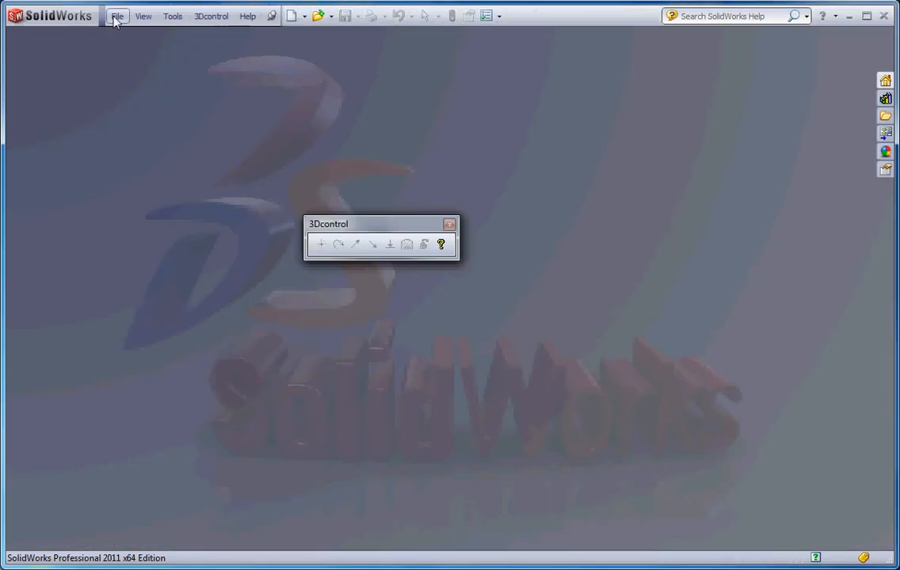
pyautogui.click(450, 226)
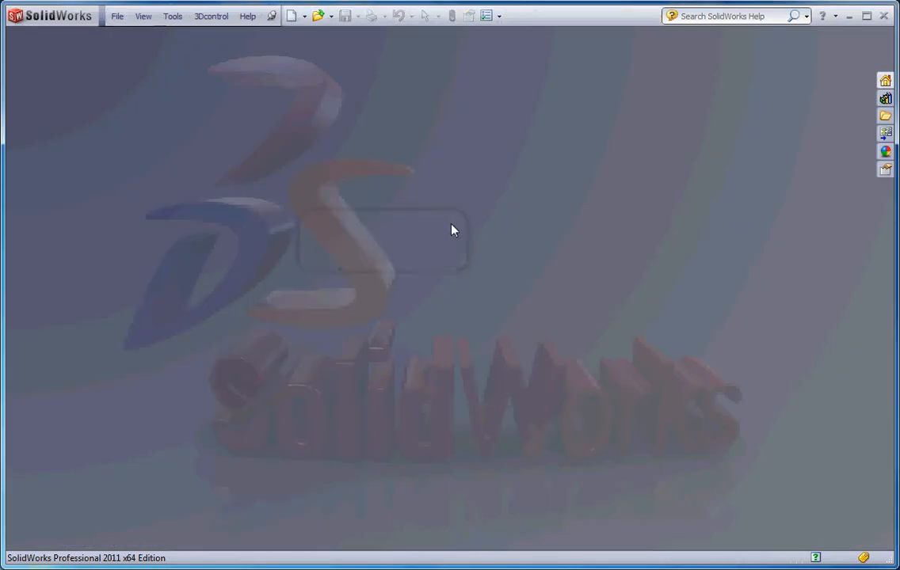
# - Open PART-MM-ANSI.SLDPRT from the class Templates folder
pyautogui.click(118, 17)
pyautogui.click(141, 52)
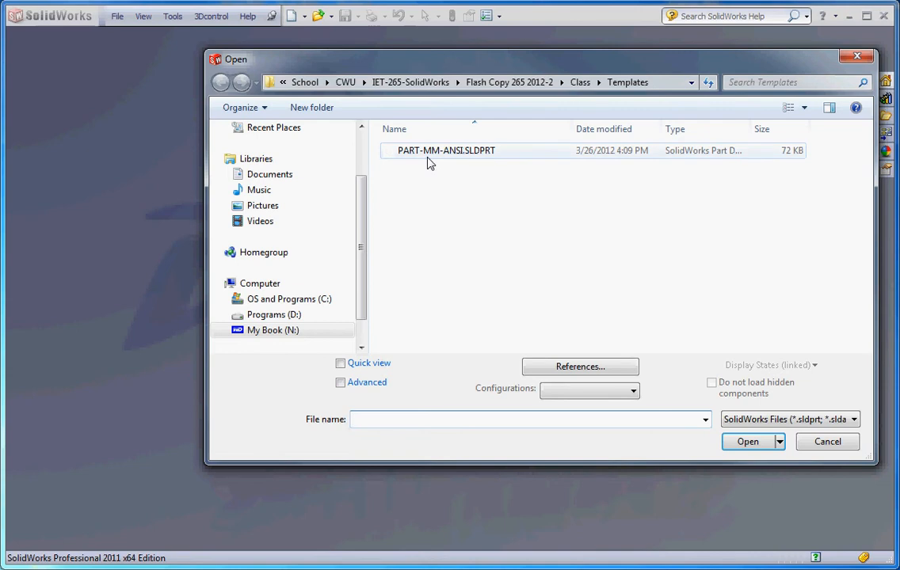
pyautogui.click(580, 84)
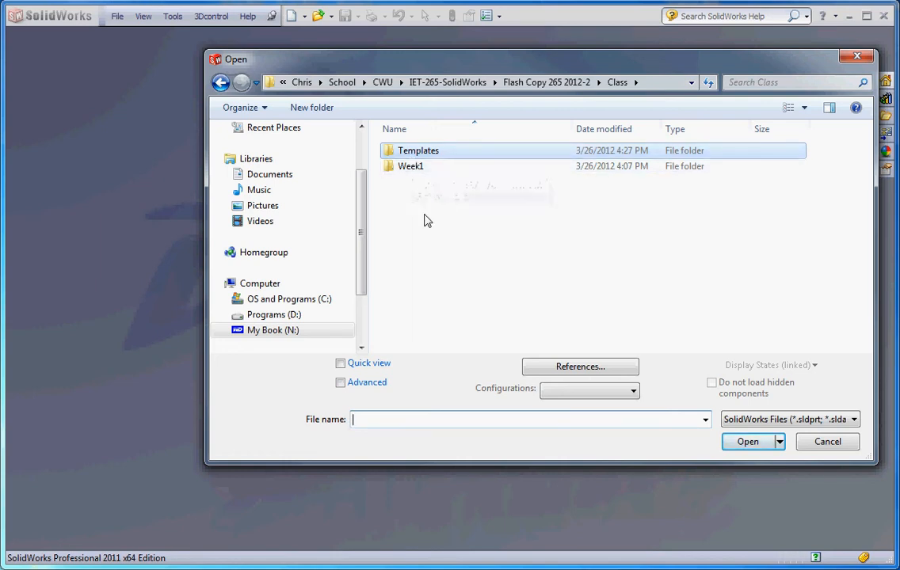
pyautogui.doubleClick(409, 167)
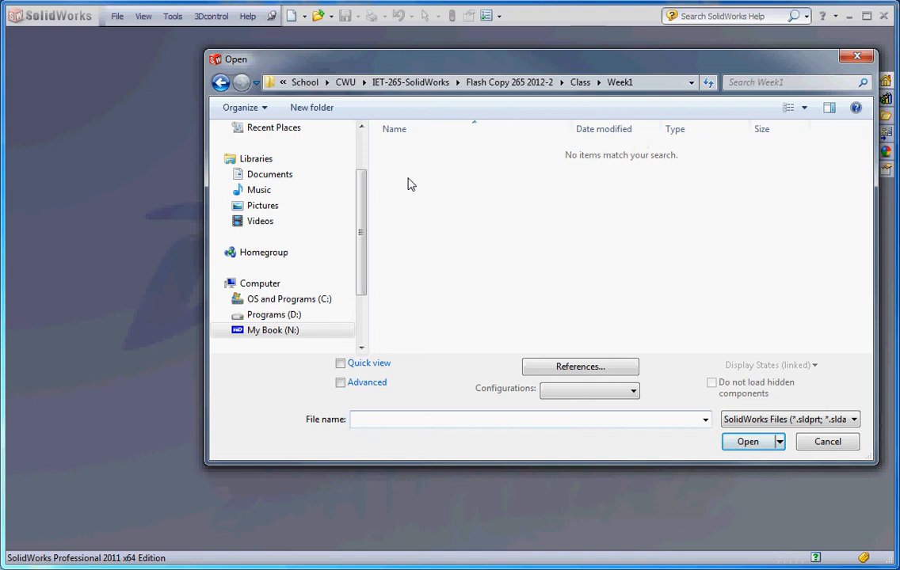
pyautogui.click(221, 83)
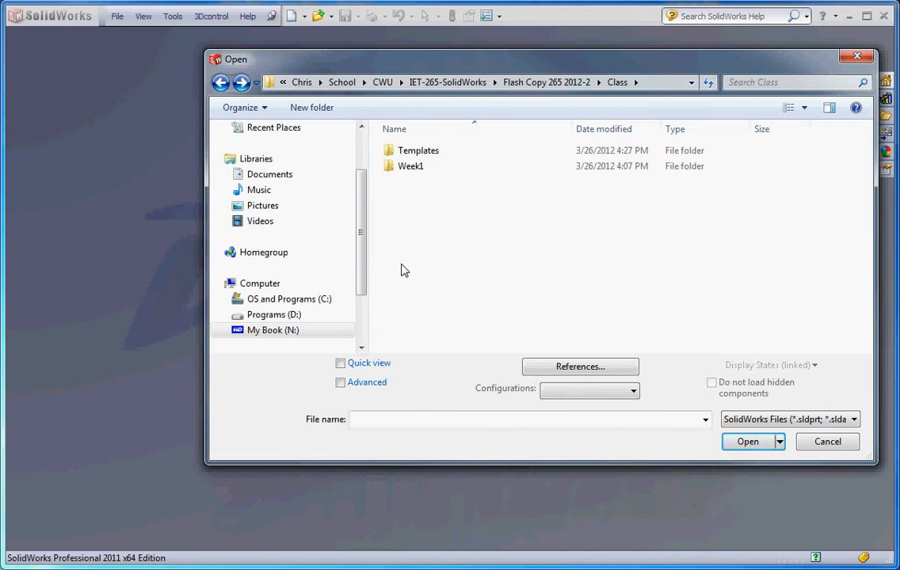
pyautogui.doubleClick(418, 153)
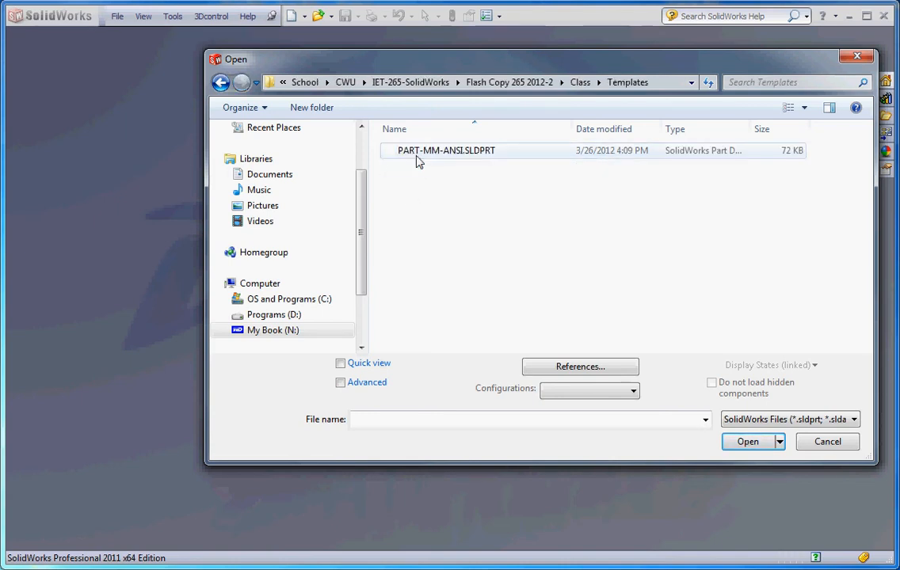
pyautogui.doubleClick(418, 156)
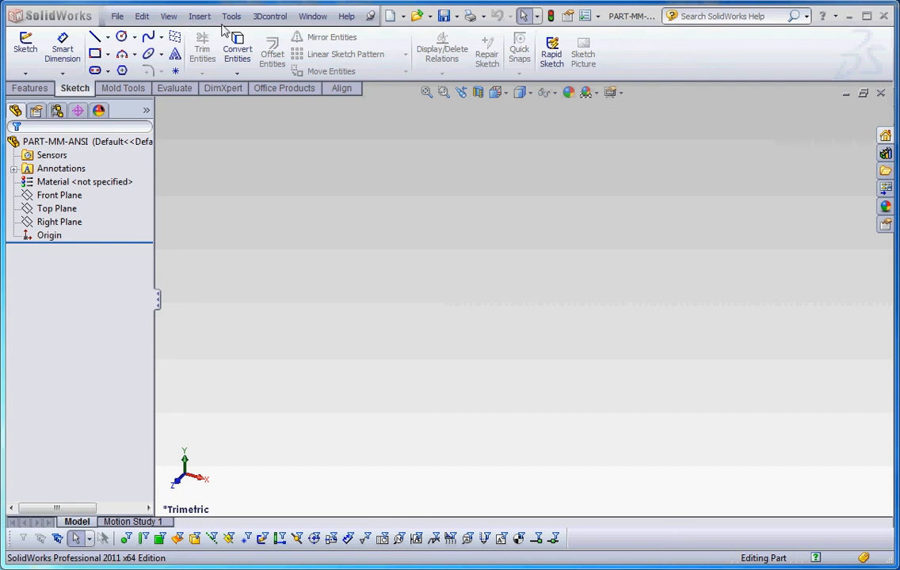
# - Set the document's overall drafting standard to ANSI and bring up its unit settings
pyautogui.click(585, 16)
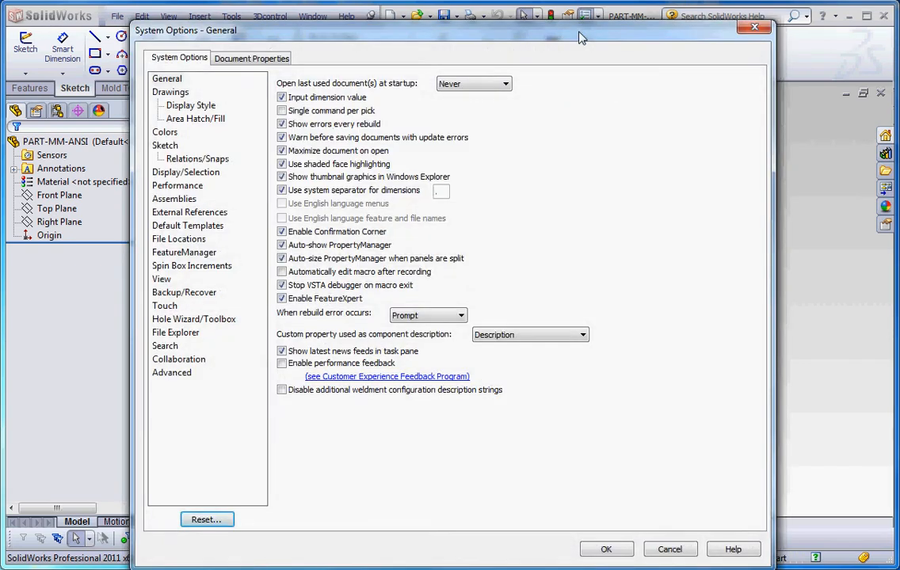
pyautogui.click(261, 53)
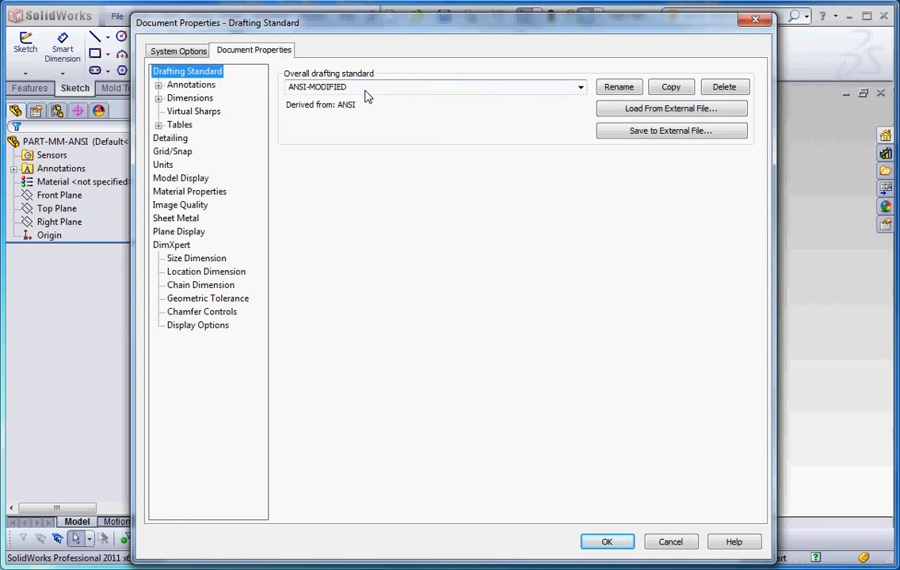
pyautogui.click(581, 87)
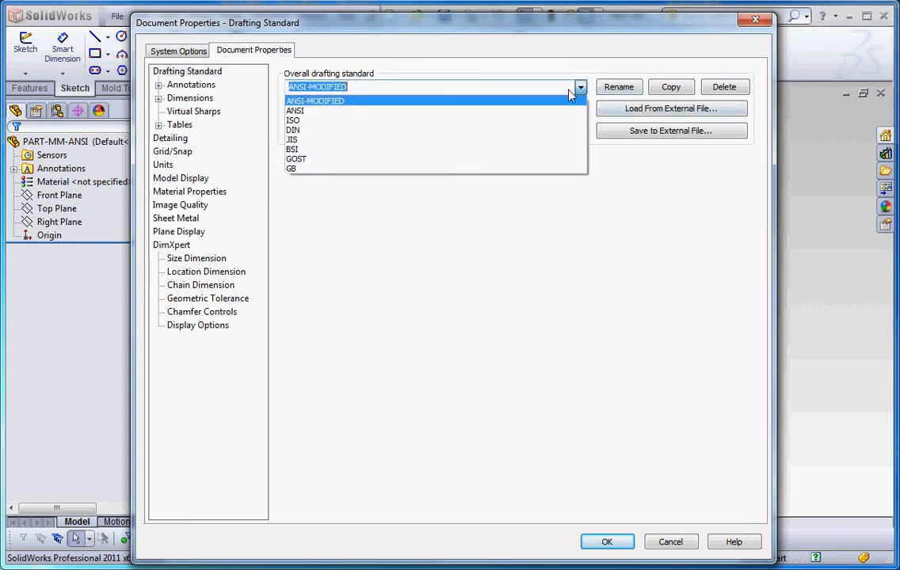
pyautogui.click(339, 111)
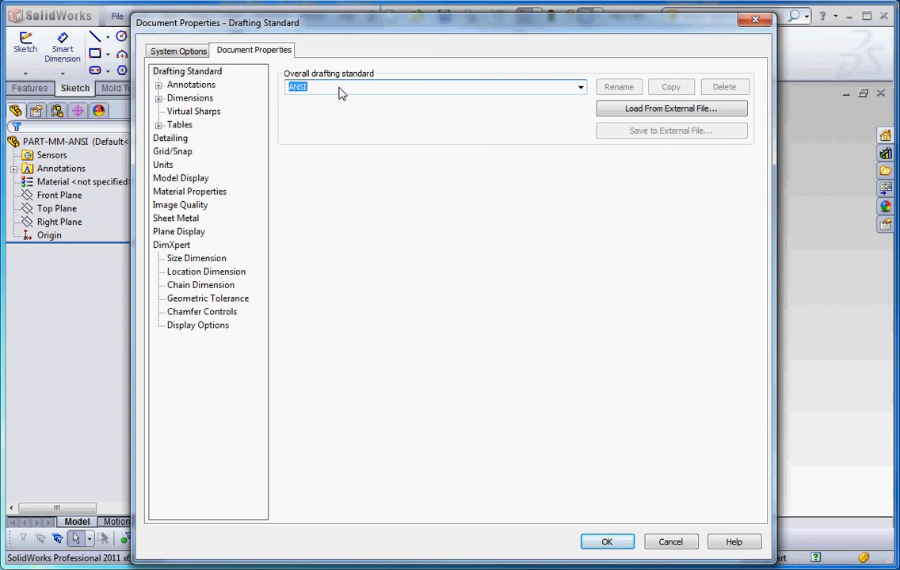
pyautogui.click(356, 92)
pyautogui.click(196, 72)
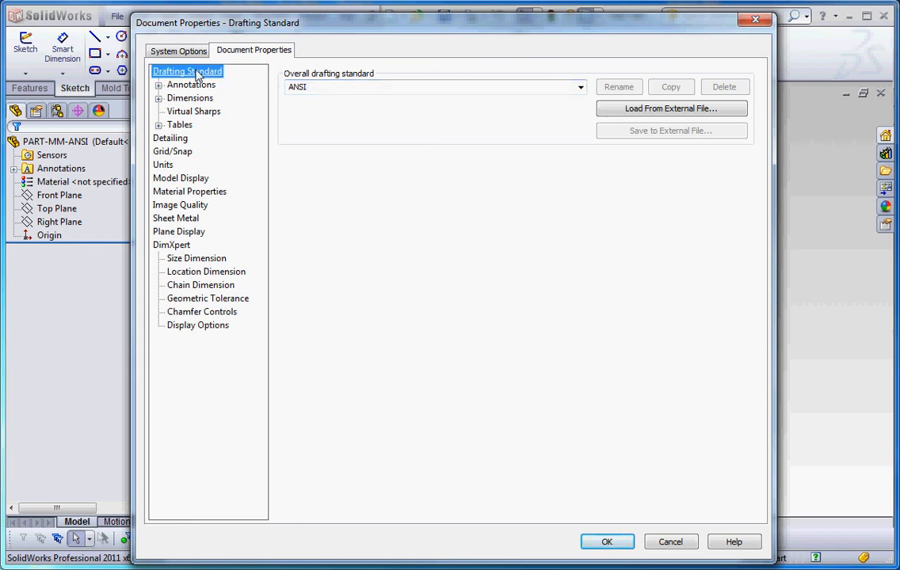
pyautogui.click(162, 165)
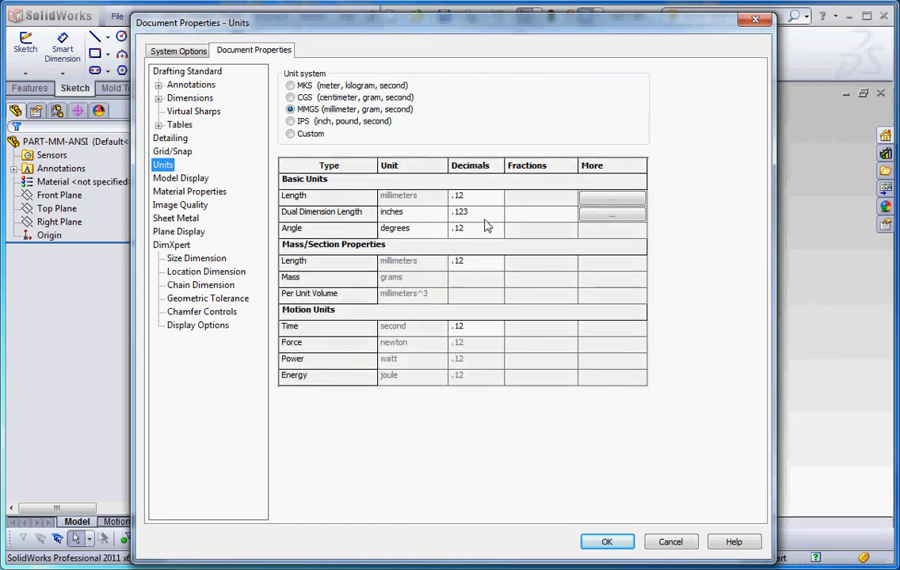
# - Set the dual dimension length to millimeters with two decimal places (.12)
pyautogui.click(412, 217)
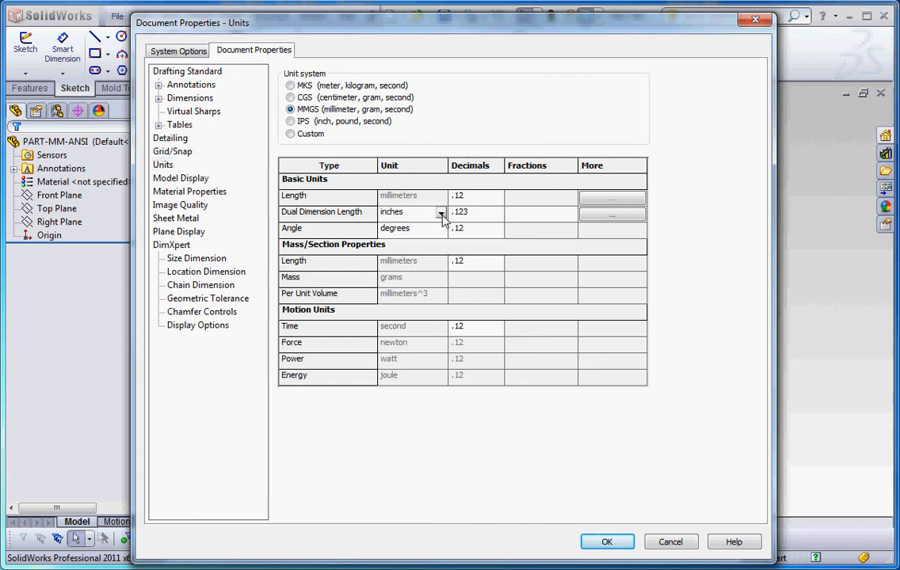
pyautogui.click(441, 214)
pyautogui.scroll(2, 408, 254)
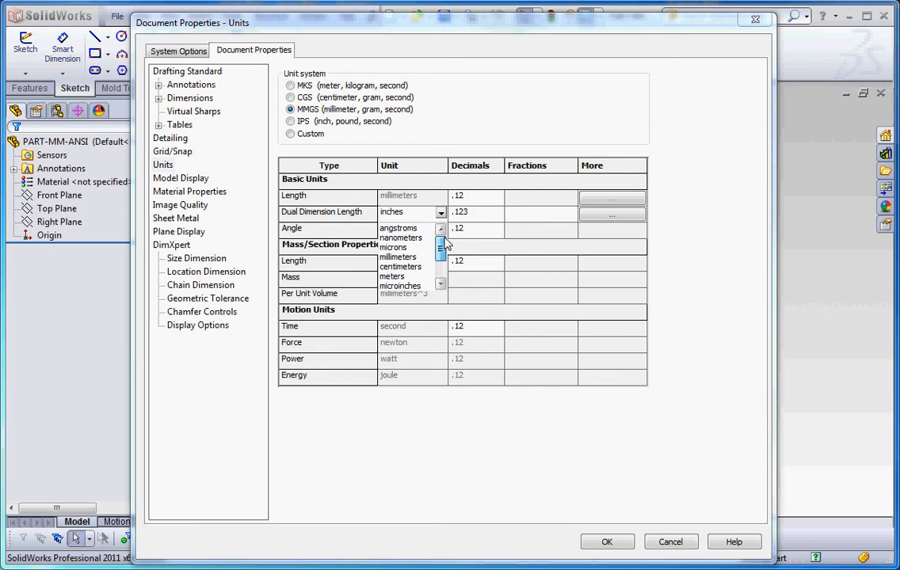
pyautogui.click(400, 255)
pyautogui.click(490, 218)
pyautogui.click(497, 213)
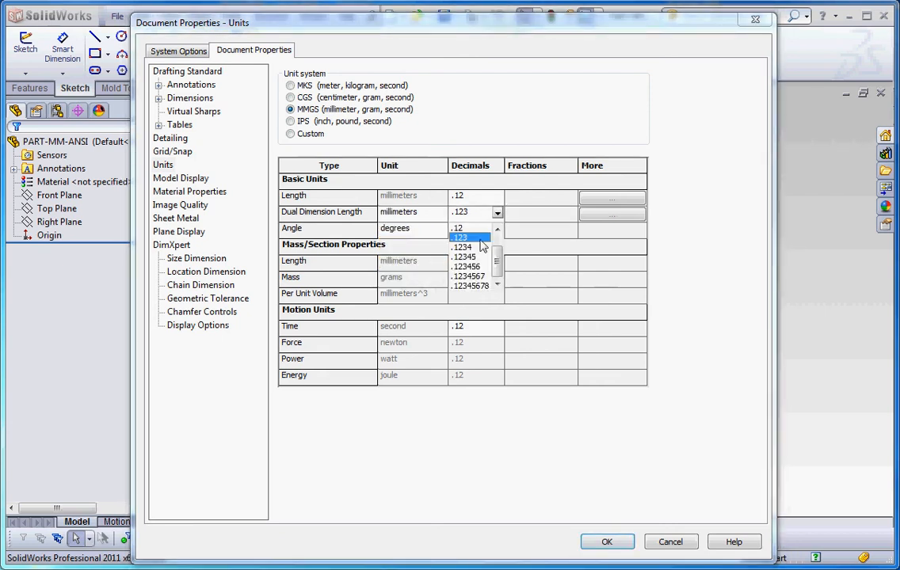
pyautogui.click(467, 228)
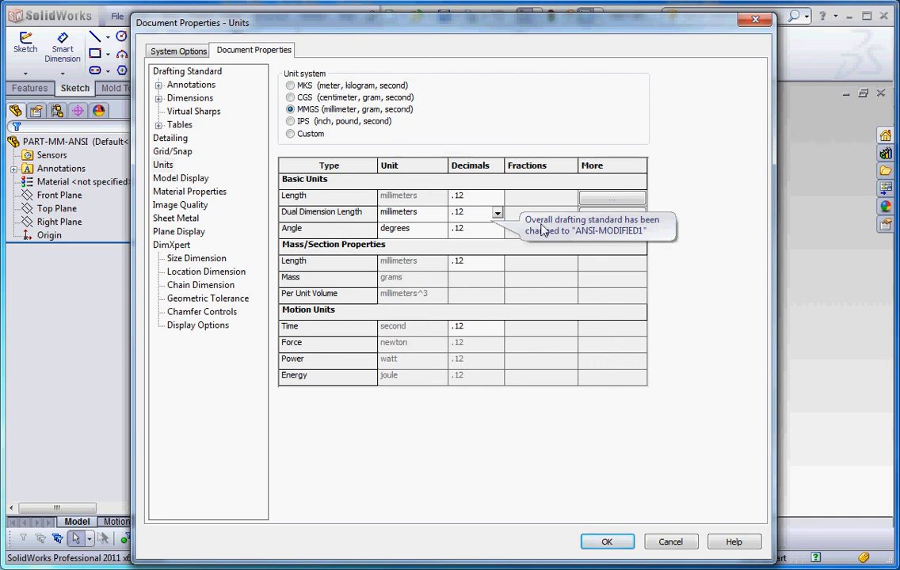
# - Set the dual dimension length to inches with three decimal places (.123) and apply the document properties
pyautogui.click(440, 213)
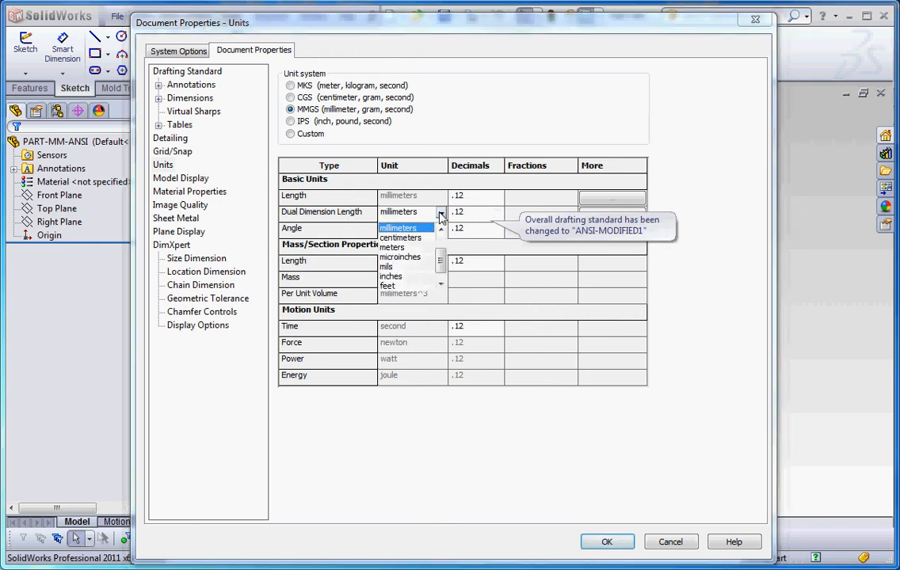
pyautogui.click(391, 276)
pyautogui.click(496, 214)
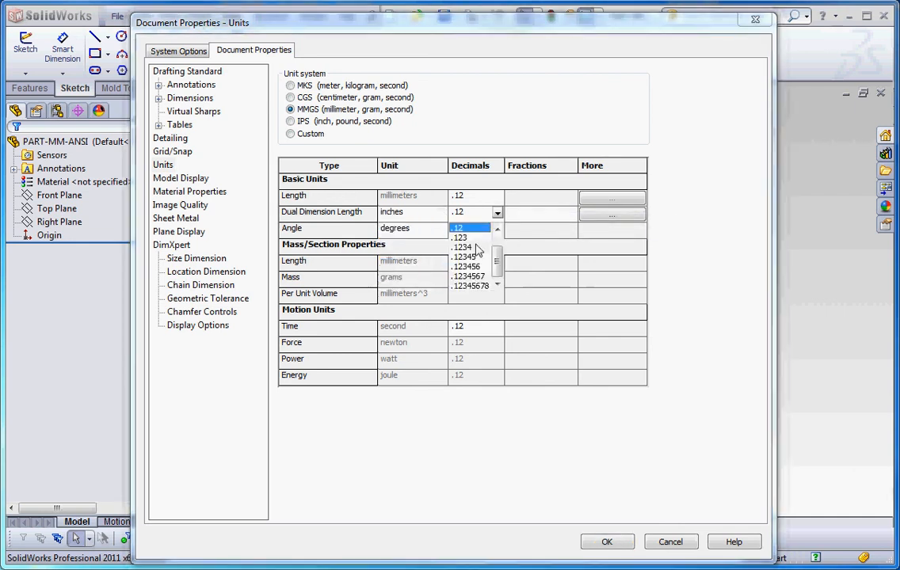
pyautogui.click(466, 252)
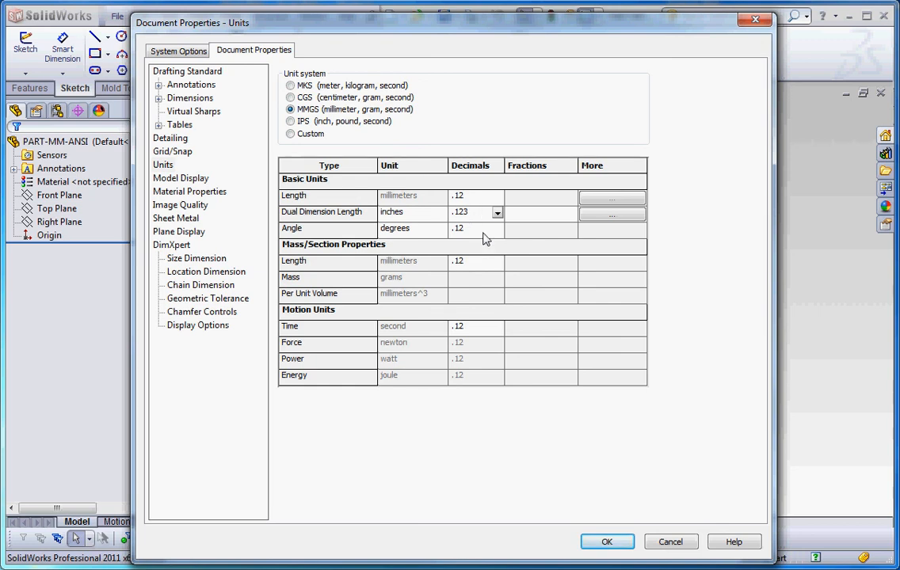
pyautogui.click(617, 543)
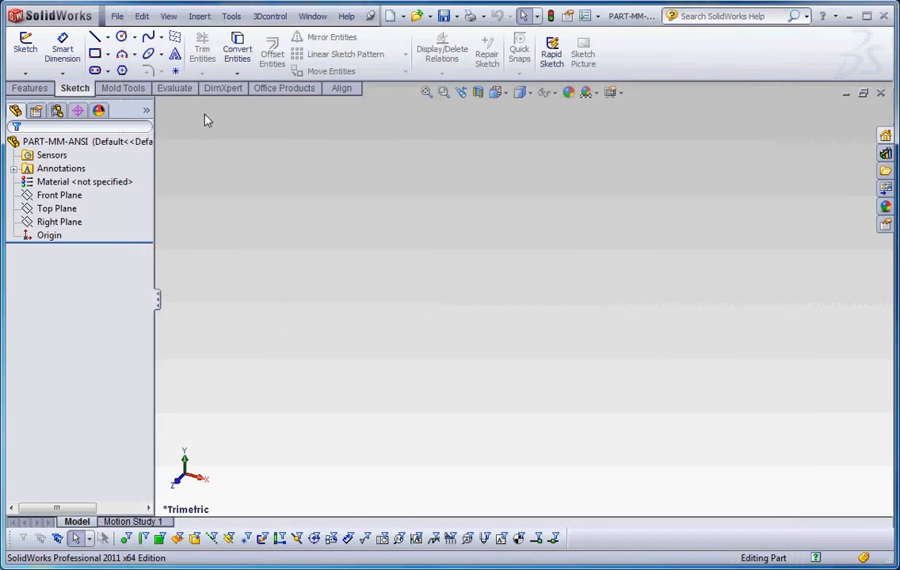
# - Save the millimeter part and save it under the new name PART-INCH-ANSI.SLDPRT in the Templates folder
pyautogui.click(116, 16)
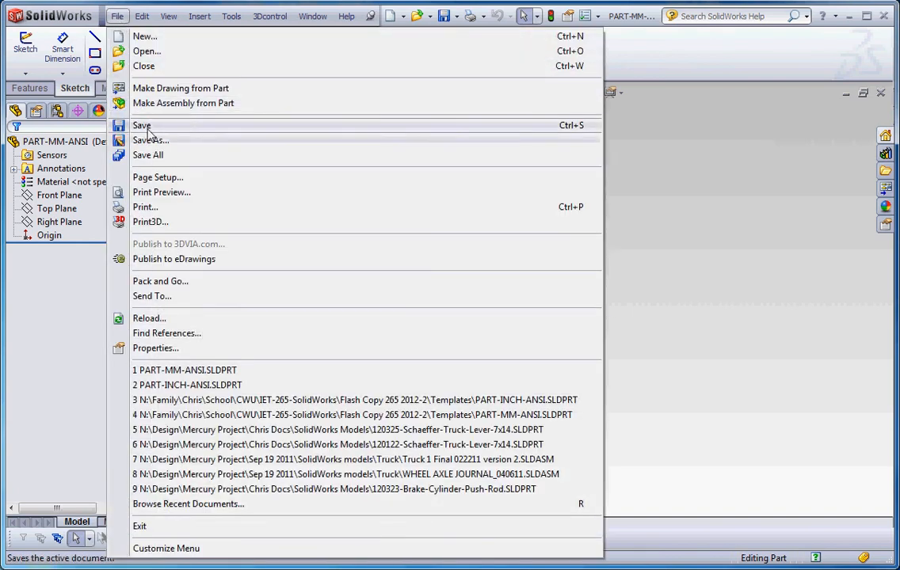
pyautogui.click(149, 127)
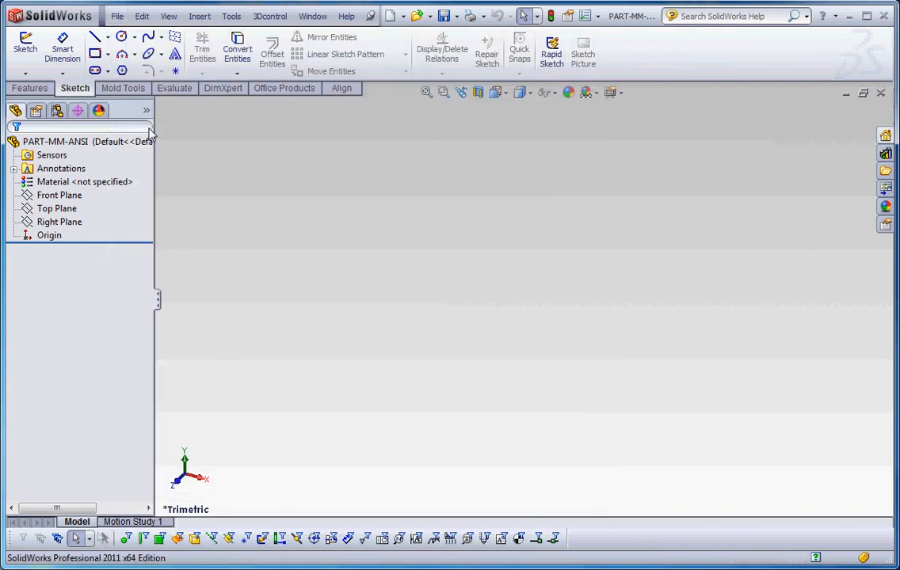
pyautogui.click(116, 15)
pyautogui.click(148, 141)
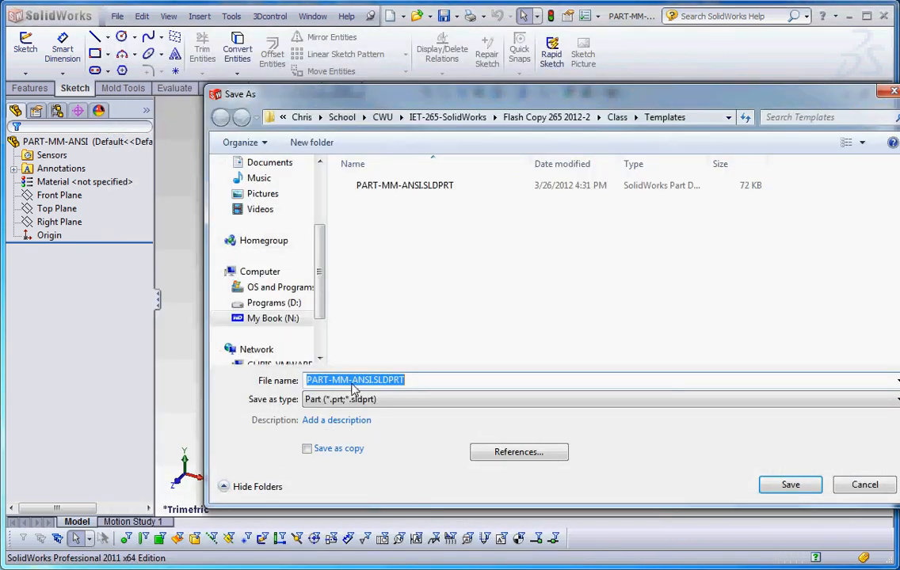
pyautogui.click(354, 381)
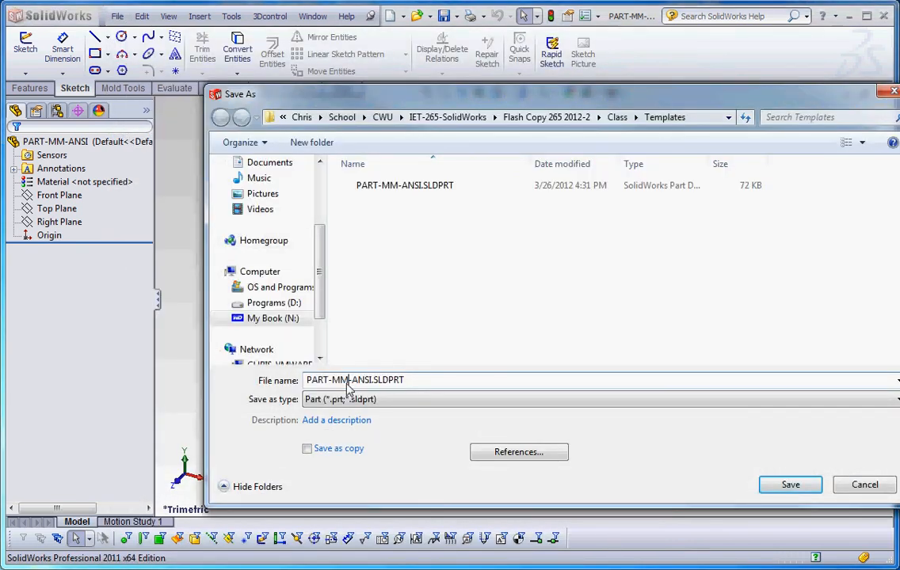
pyautogui.press('BackSpace')
pyautogui.press('BackSpace')
pyautogui.write('INCH')
pyautogui.click(786, 485)
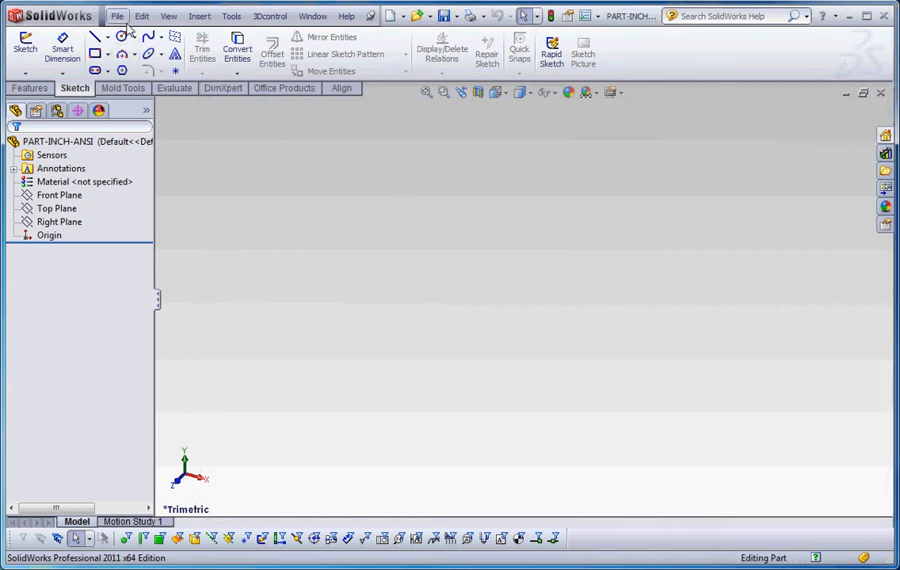
# - Change the document's unit system to IPS (inch, pound, second) and set the basic length to three decimals (.123)
pyautogui.click(583, 17)
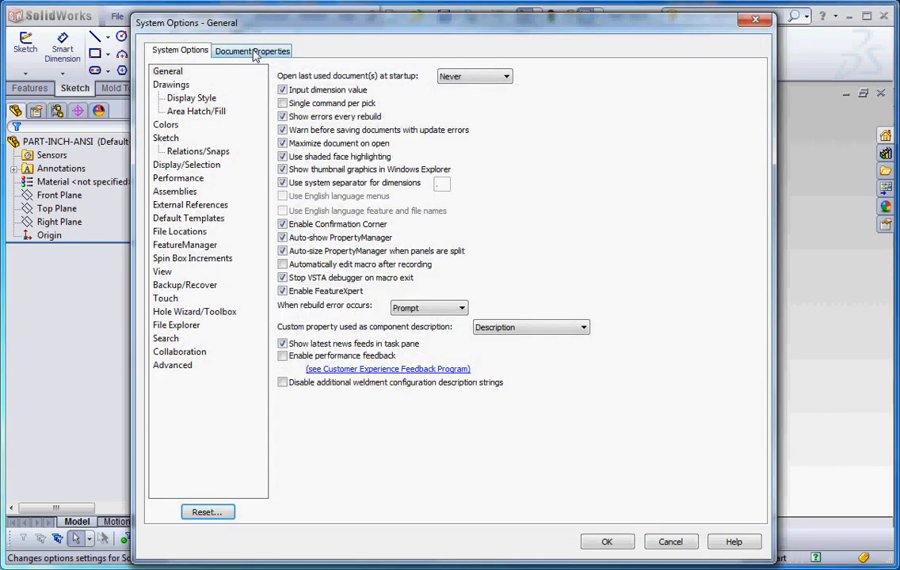
pyautogui.click(252, 50)
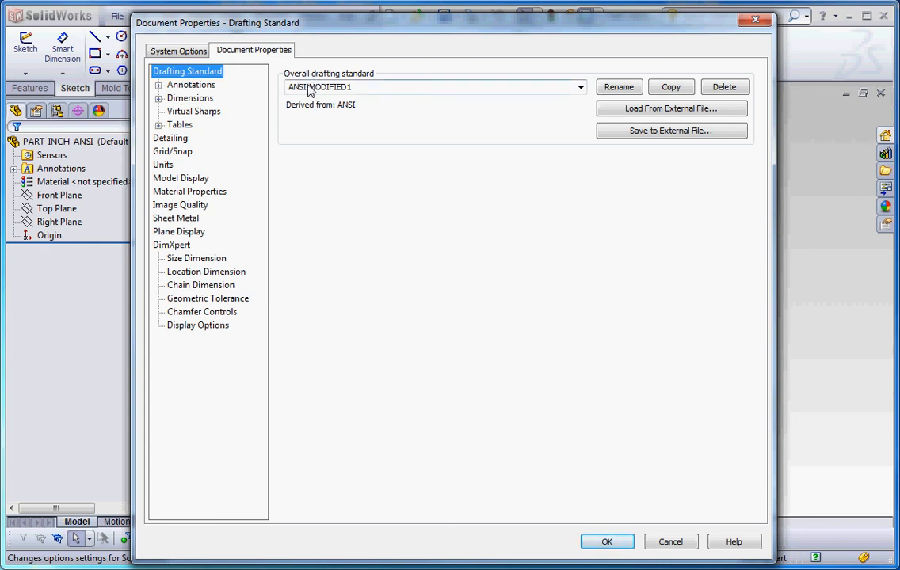
pyautogui.click(163, 166)
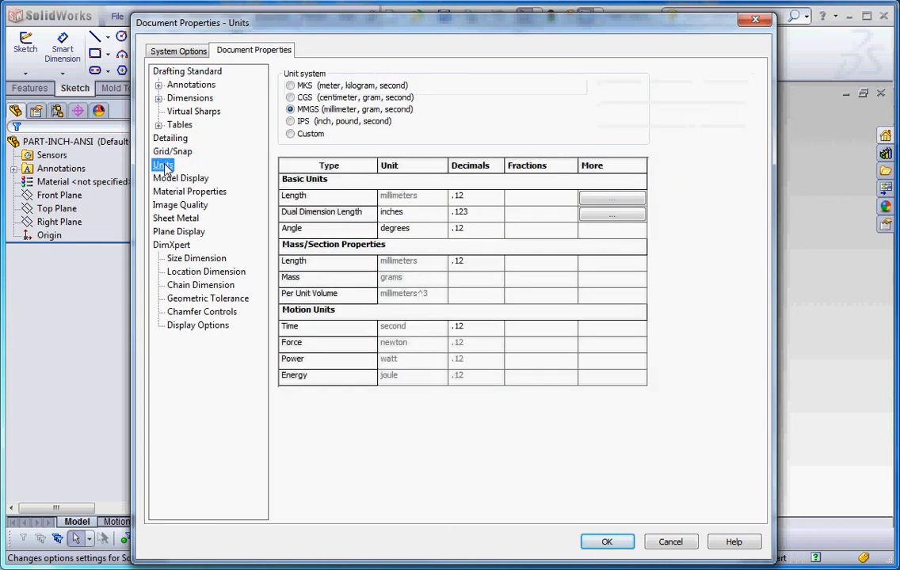
pyautogui.click(290, 121)
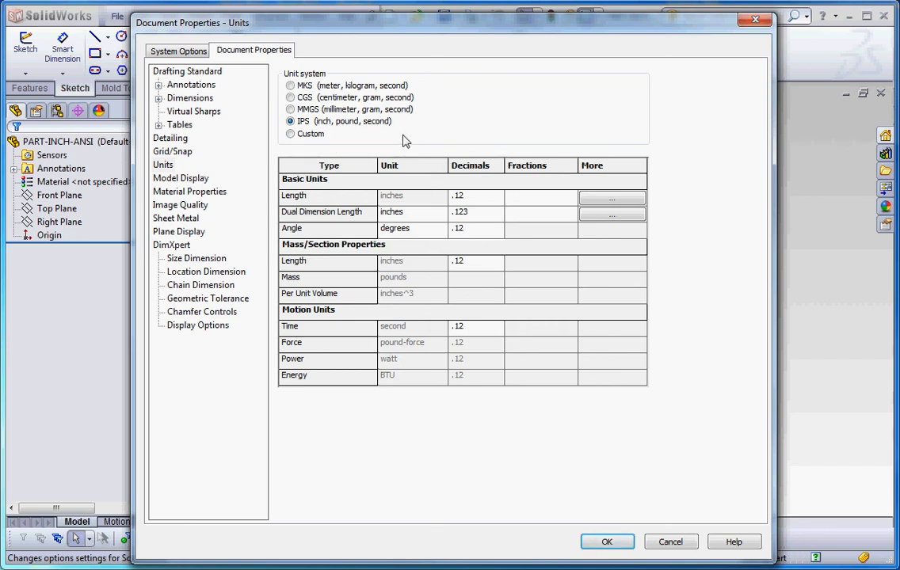
pyautogui.click(490, 198)
pyautogui.click(497, 197)
pyautogui.click(464, 221)
# - Set the dual dimension length to millimeters with two decimals (.12) and apply the document properties
pyautogui.click(433, 213)
pyautogui.click(440, 215)
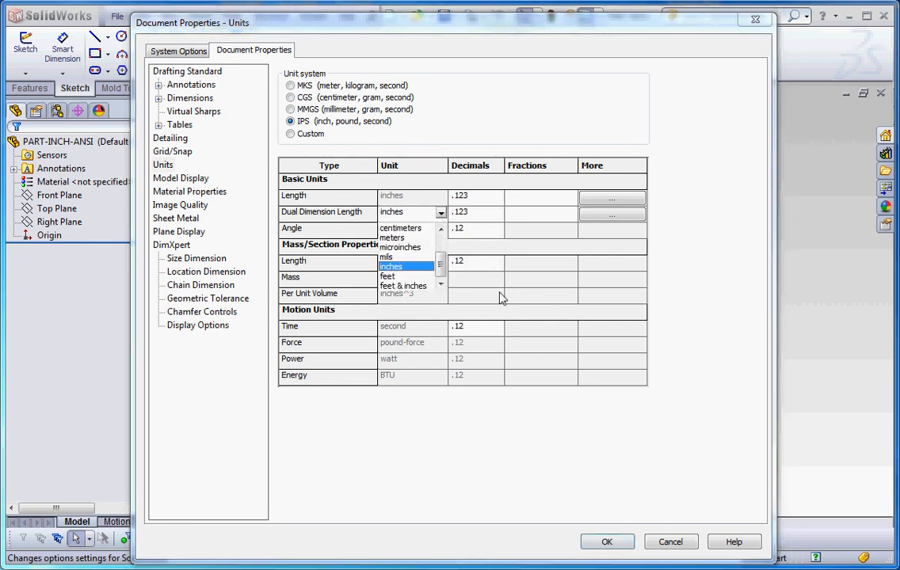
pyautogui.moveTo(444, 271); pyautogui.dragTo(450, 242)
pyautogui.click(407, 258)
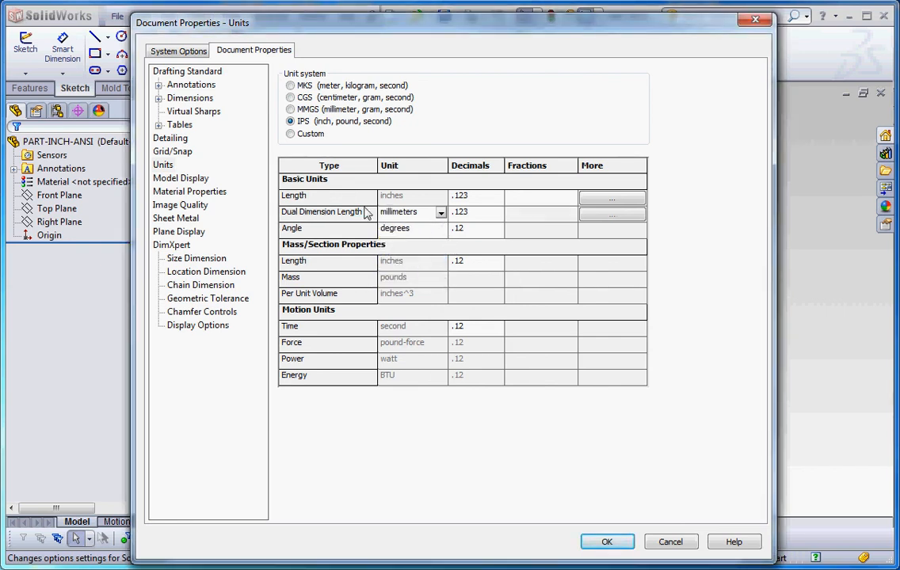
pyautogui.click(495, 215)
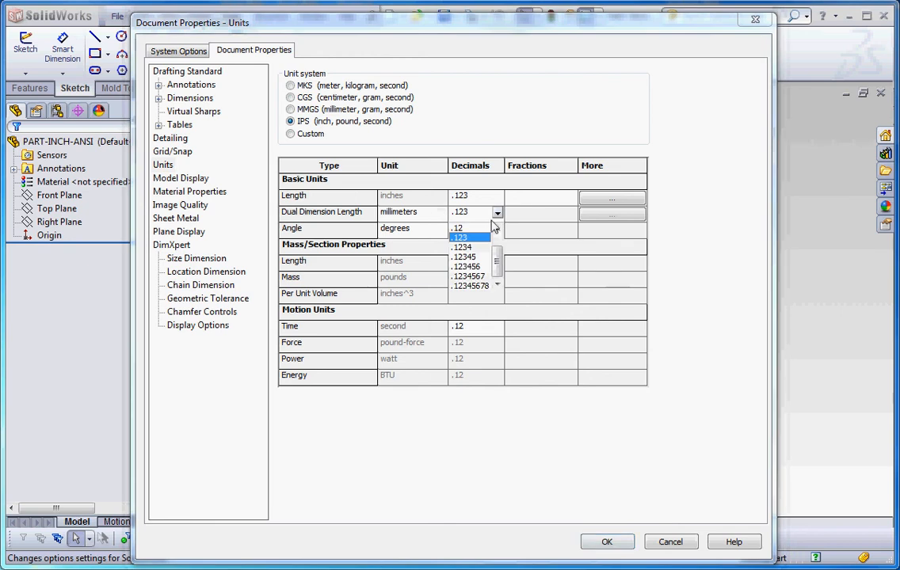
pyautogui.click(469, 228)
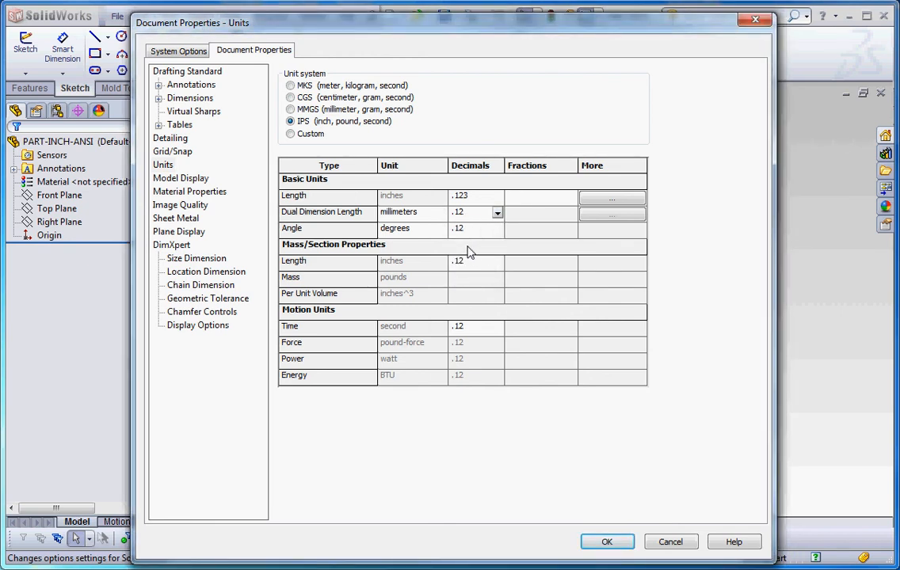
pyautogui.click(607, 542)
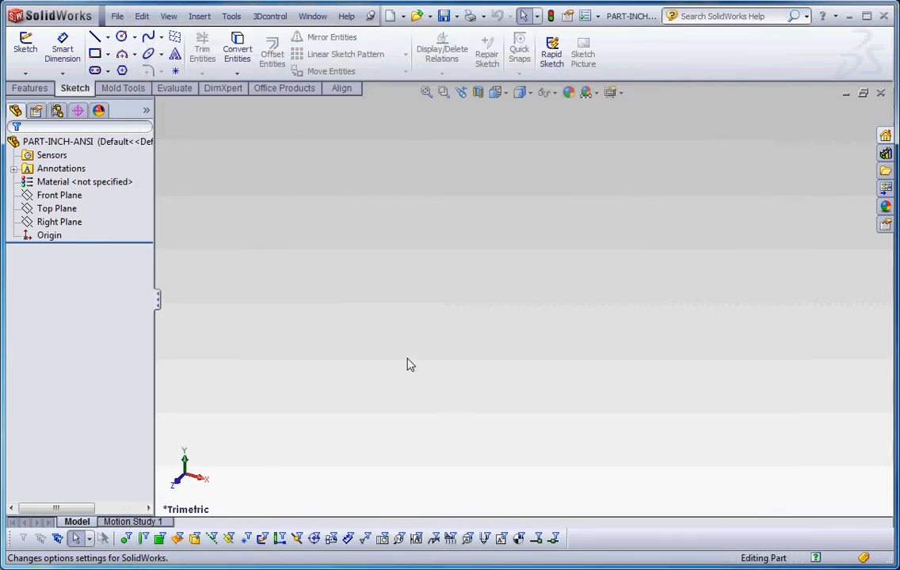